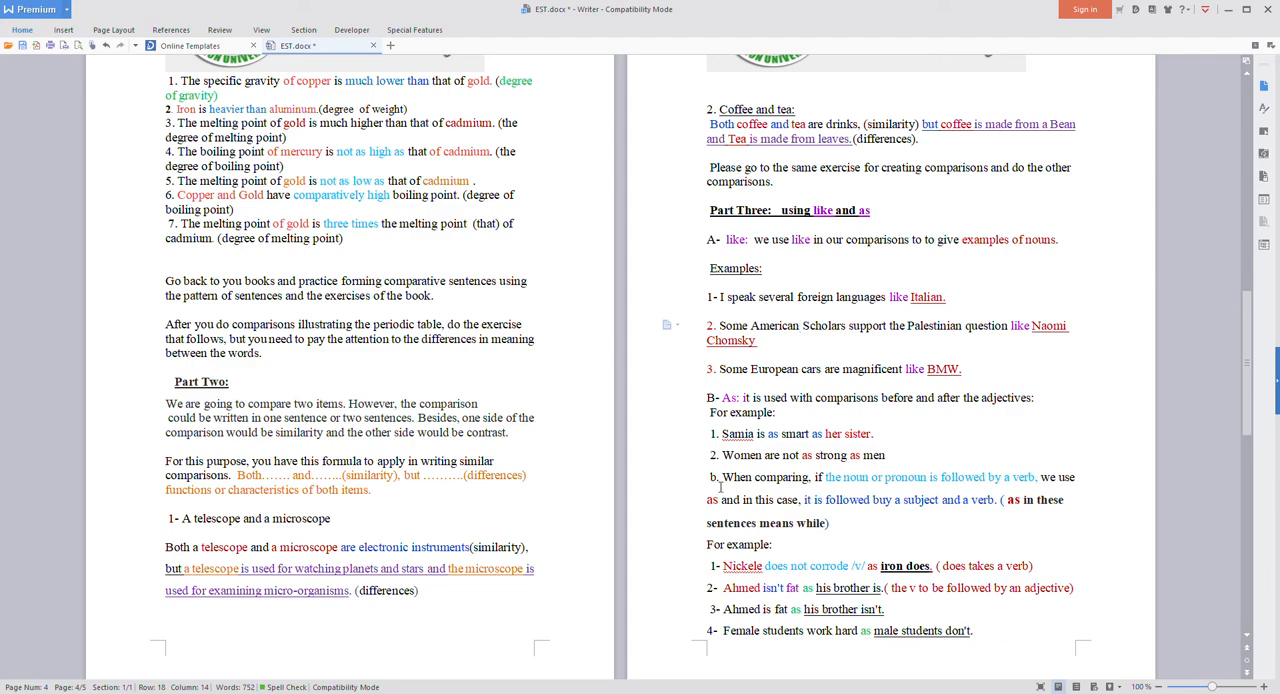
scroll(712, 480, "down", 5)
scroll(705, 472, "down", 2)
scroll(701, 469, "down", 2)
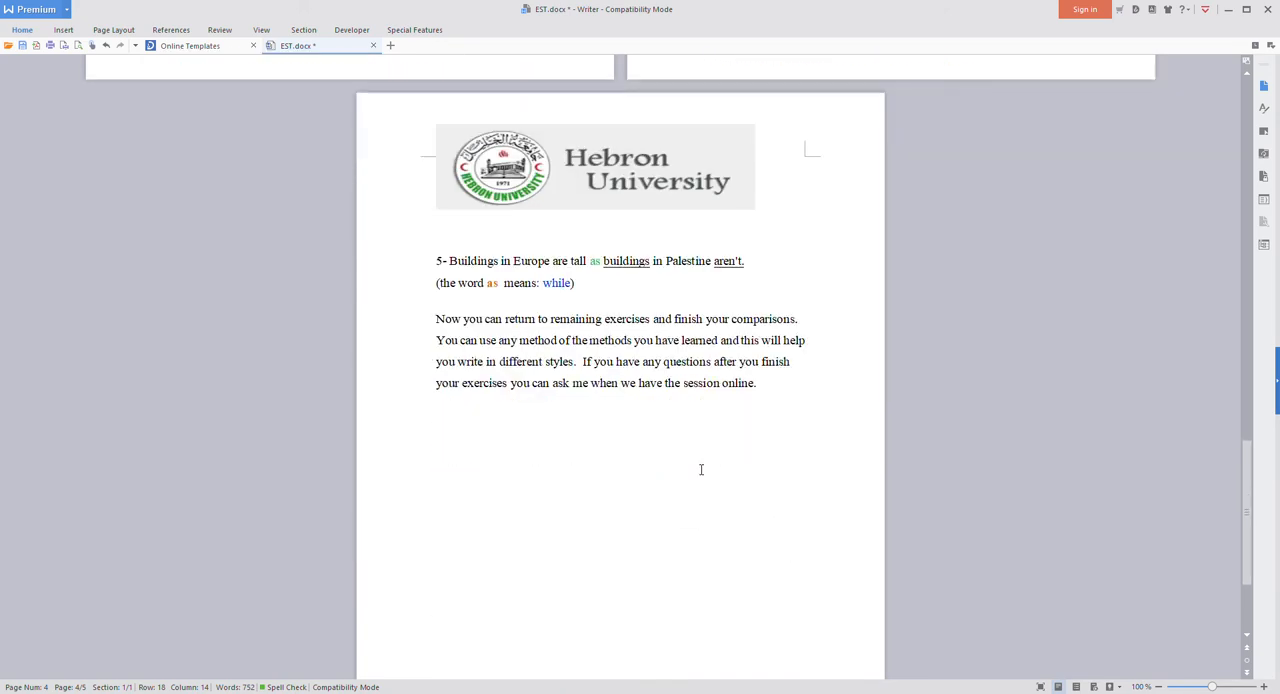